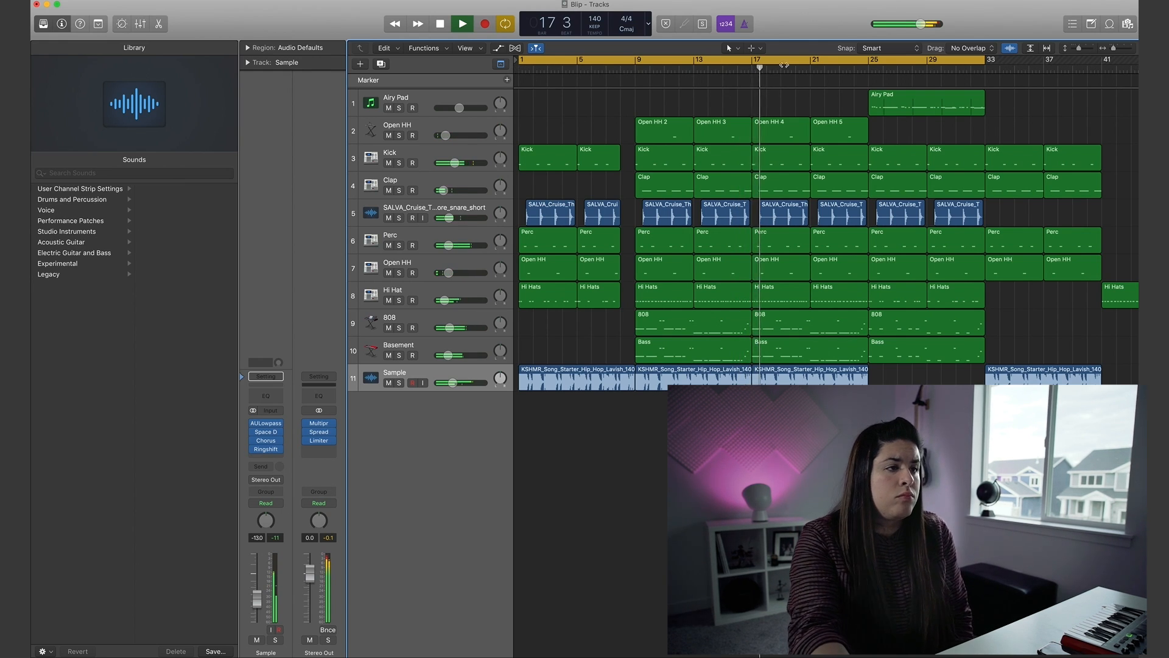
# - Turn off cycle mode and play the arrangement from bar 25 to bar 33
pyautogui.press('space')
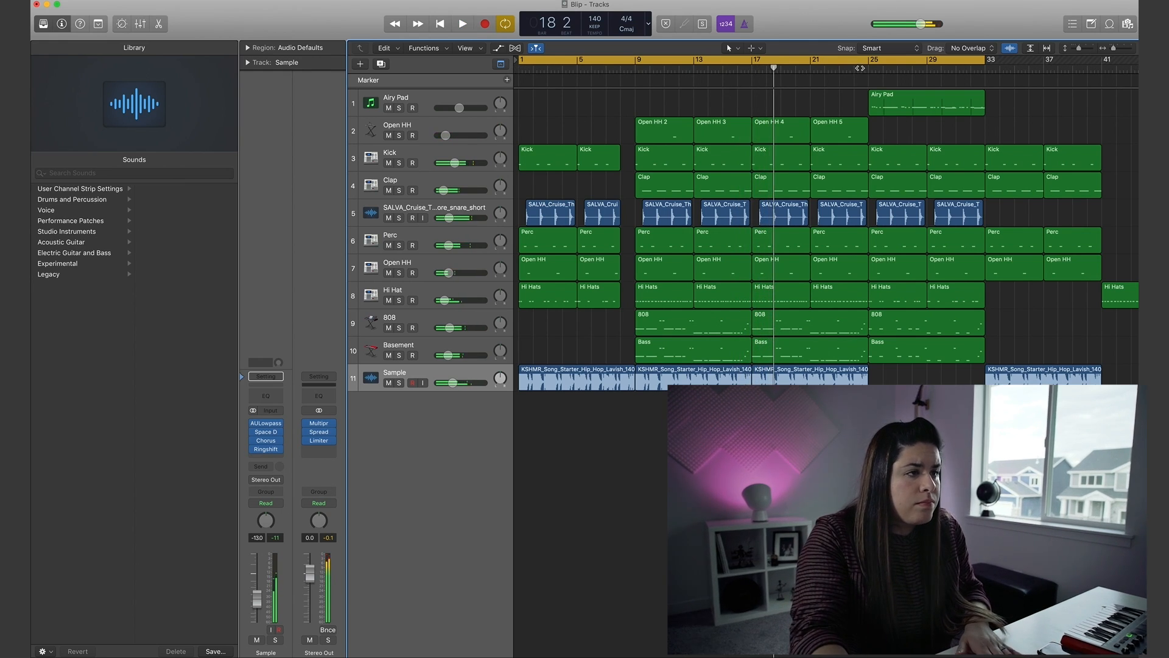
pyautogui.press('c')
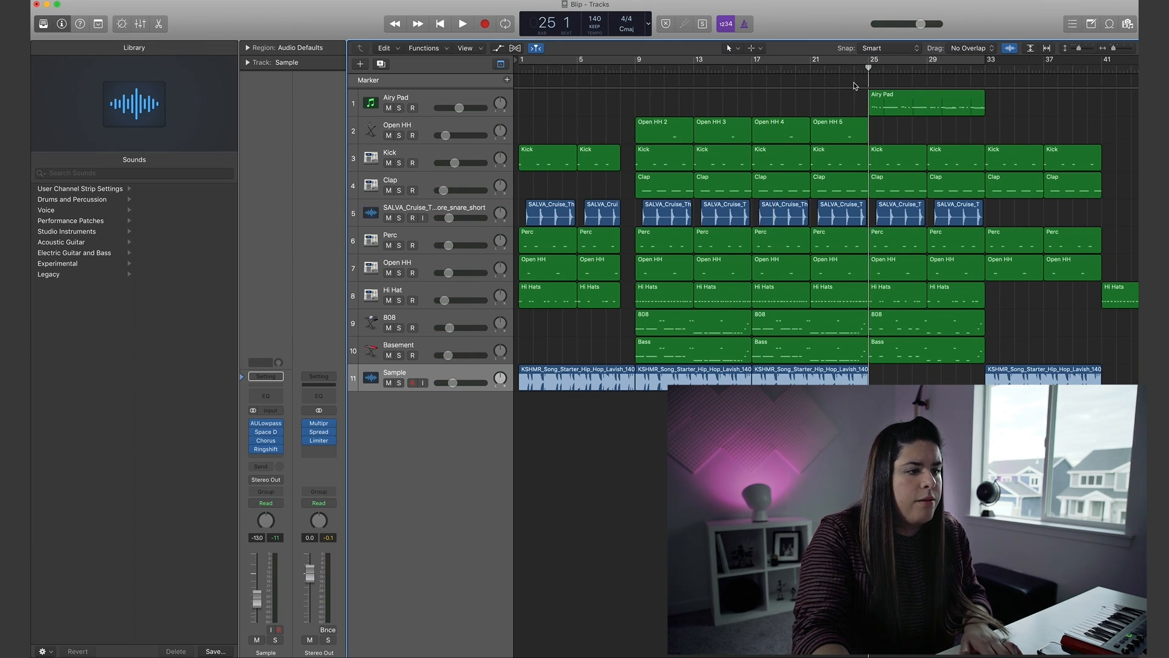
pyautogui.press('space')
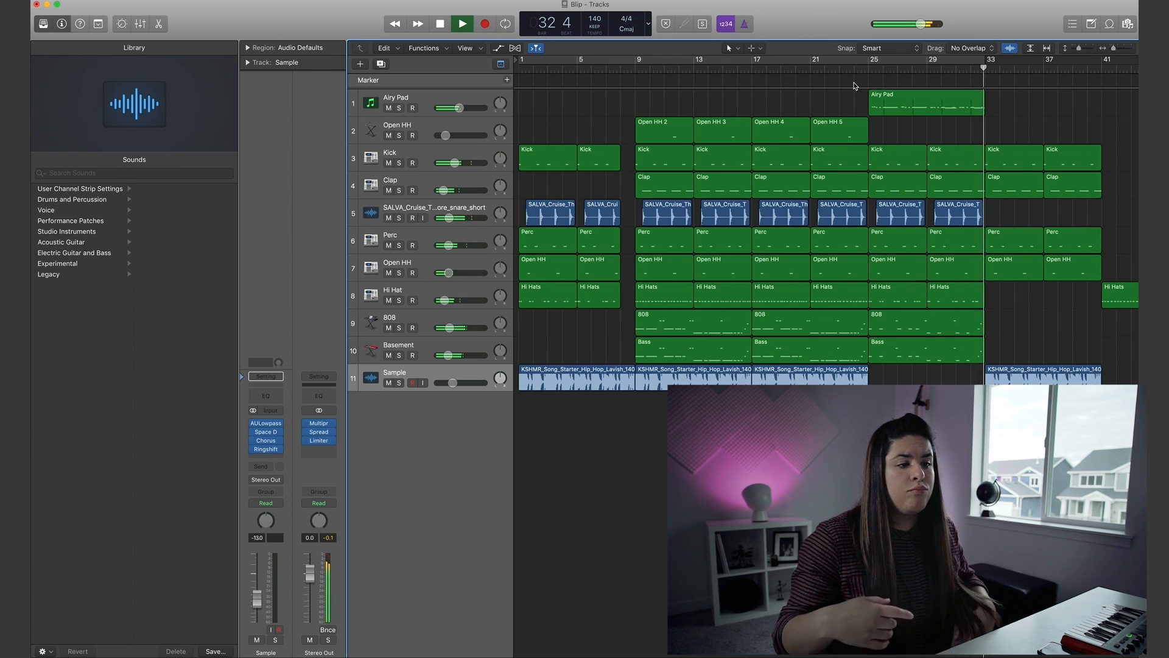
pyautogui.press('space')
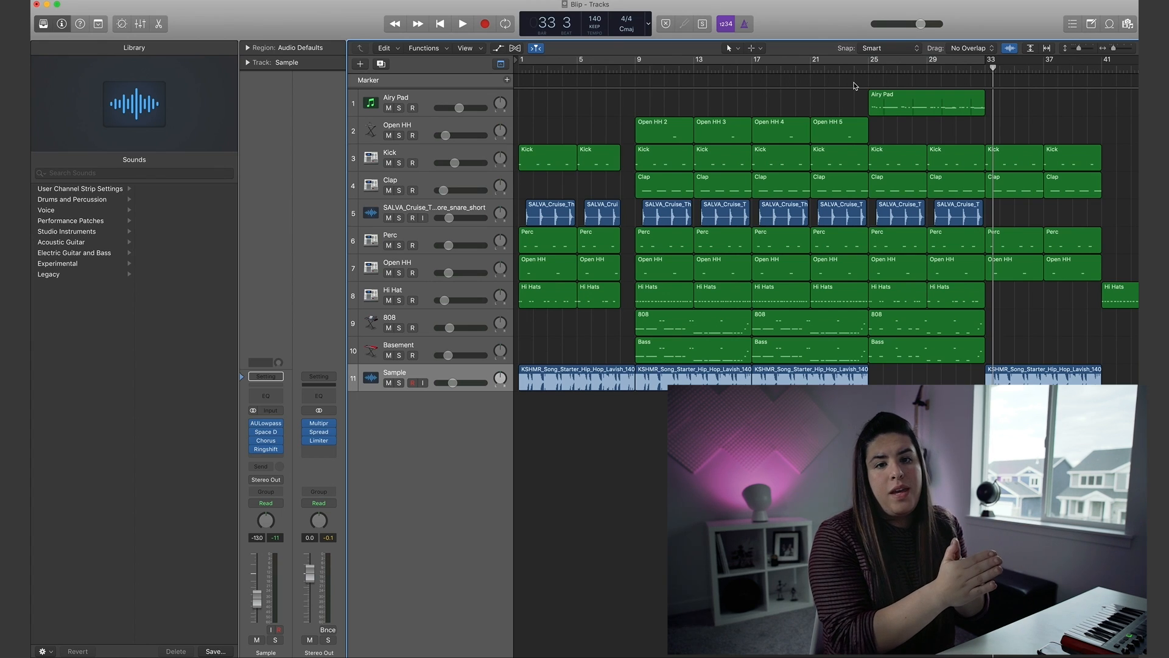
# - Solo the 808 track, reset its volume to 0.0 dB and play it from bar 9
pyautogui.click(470, 321)
pyautogui.press('s')
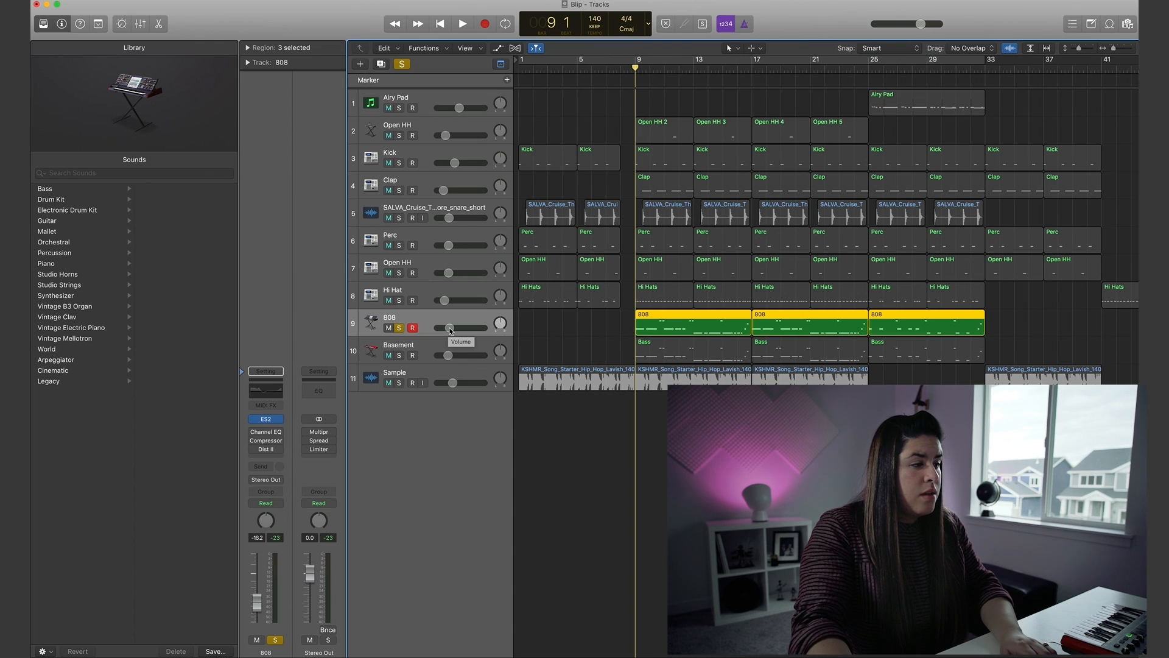
pyautogui.click(450, 329)
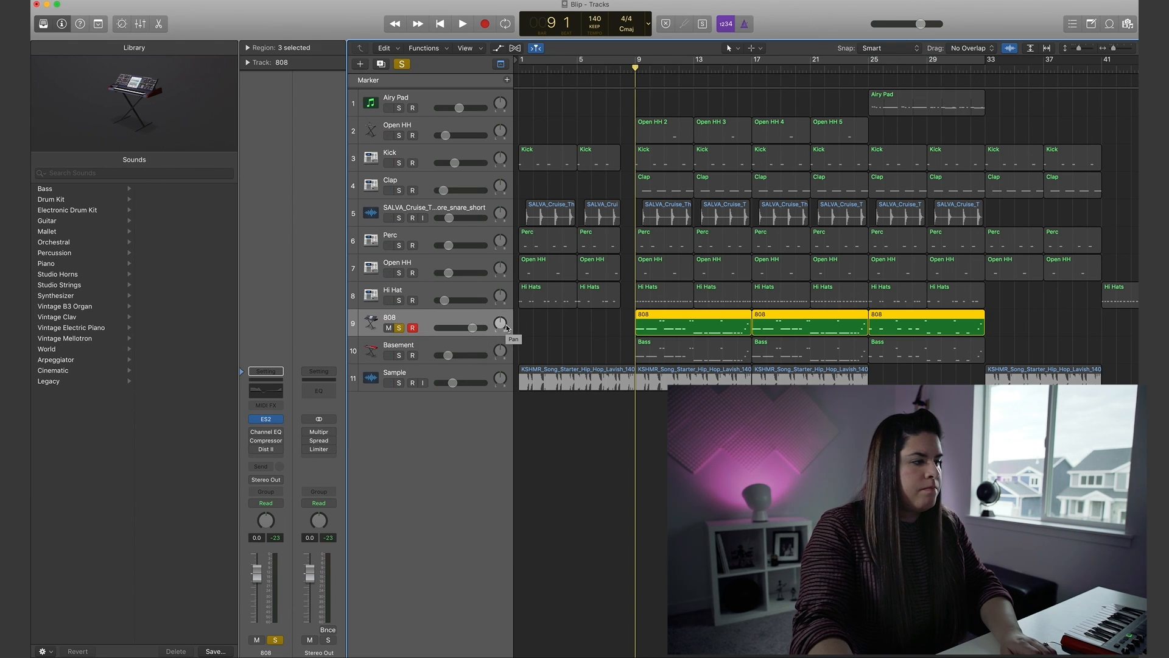
pyautogui.press('space')
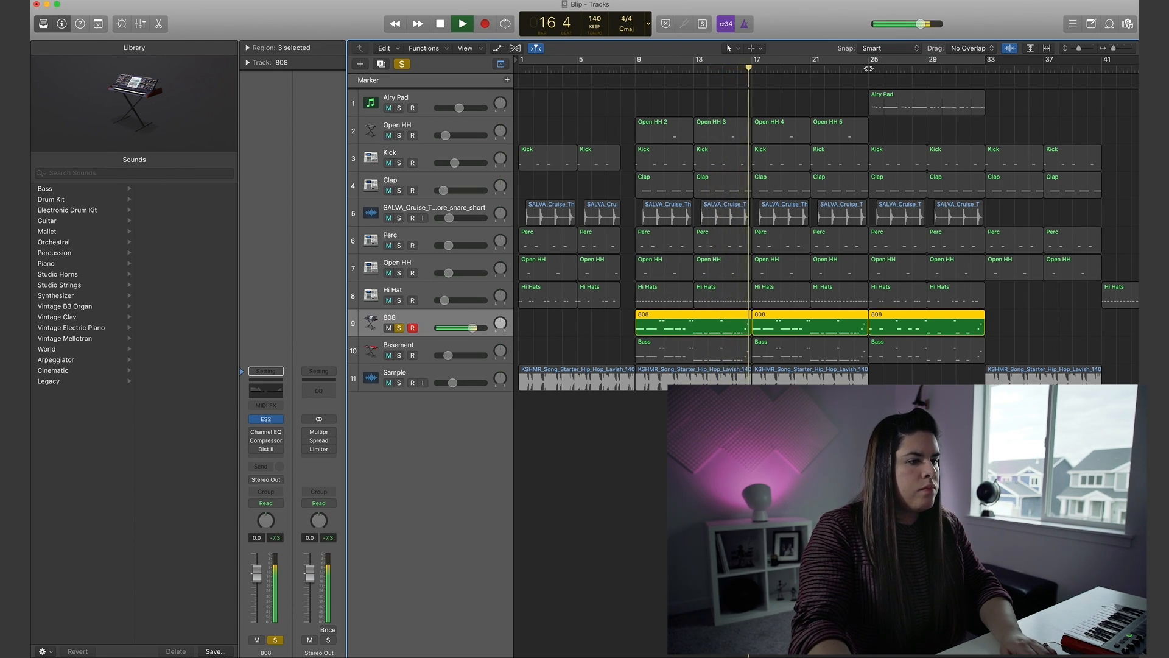
pyautogui.press('space')
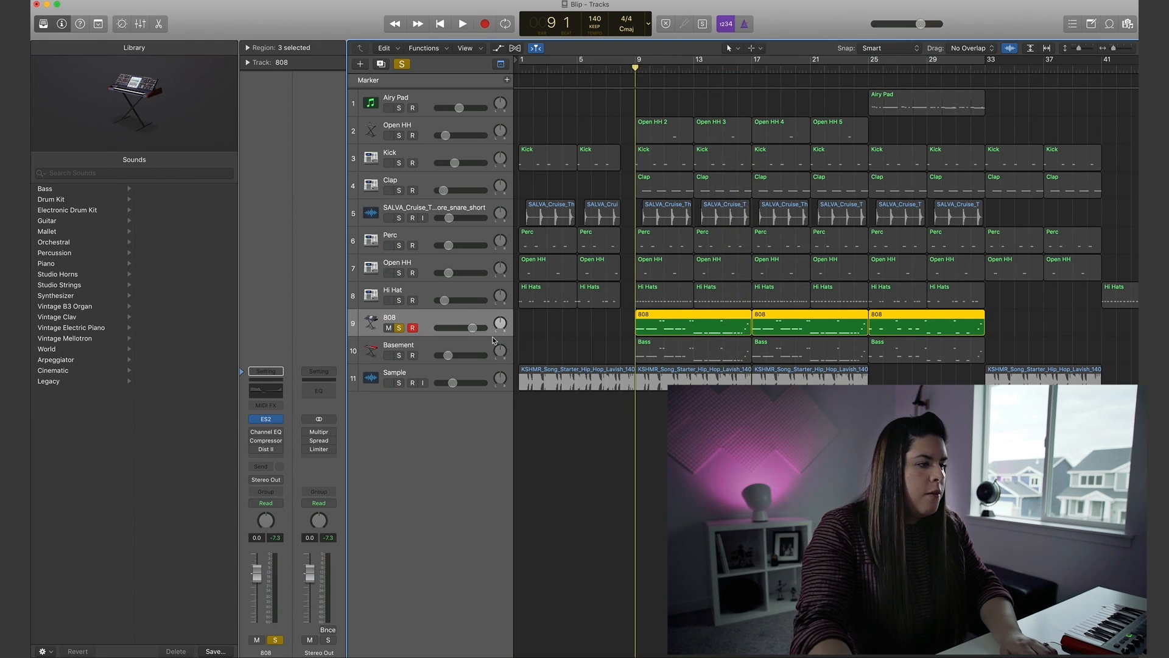
# - Enable the 808's Channel EQ with the Bass Boost preset from EQ Tools and lower the track volume to -3.3 dB
pyautogui.click(266, 431)
pyautogui.click(141, 30)
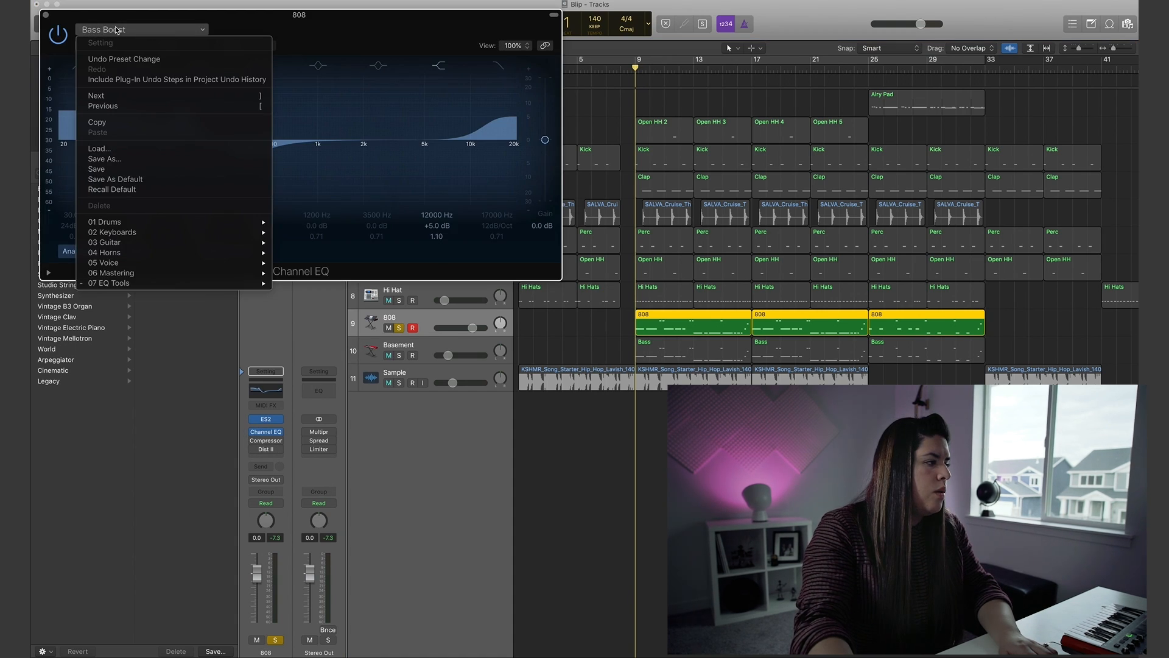
pyautogui.moveTo(144, 284)
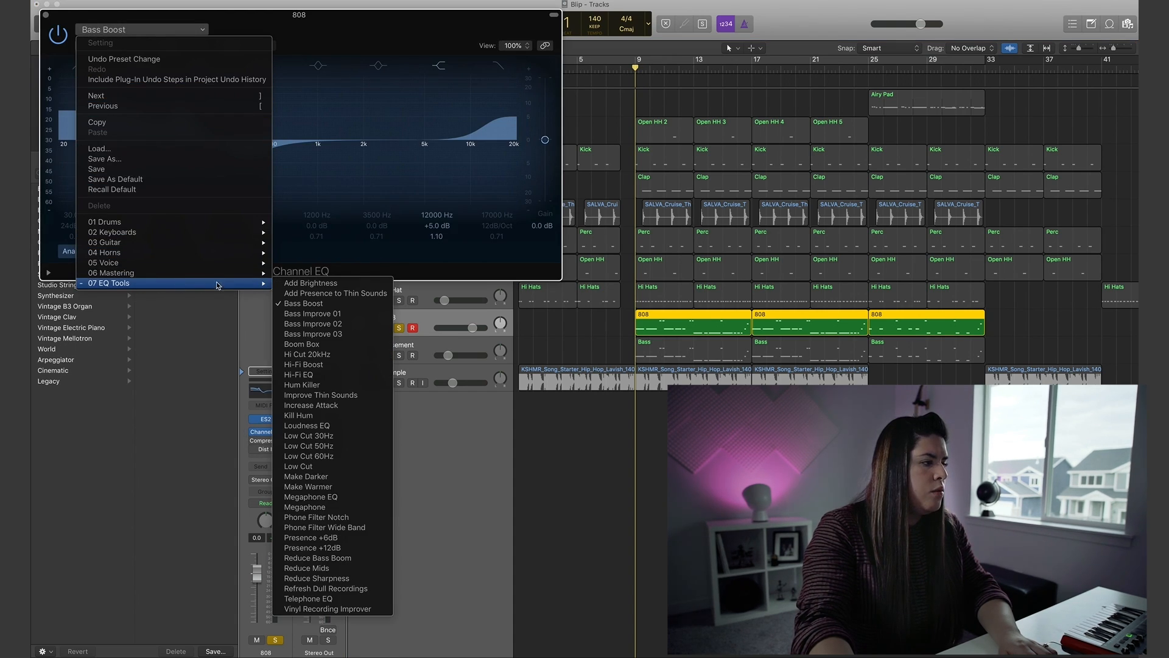
pyautogui.click(298, 304)
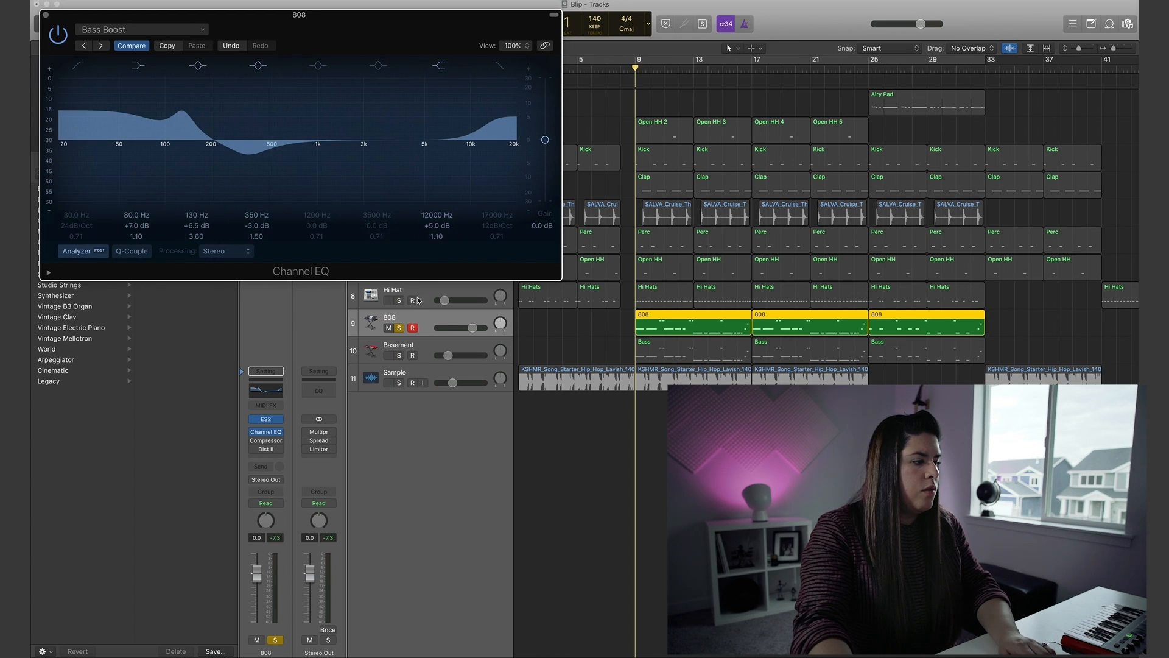
pyautogui.press('space')
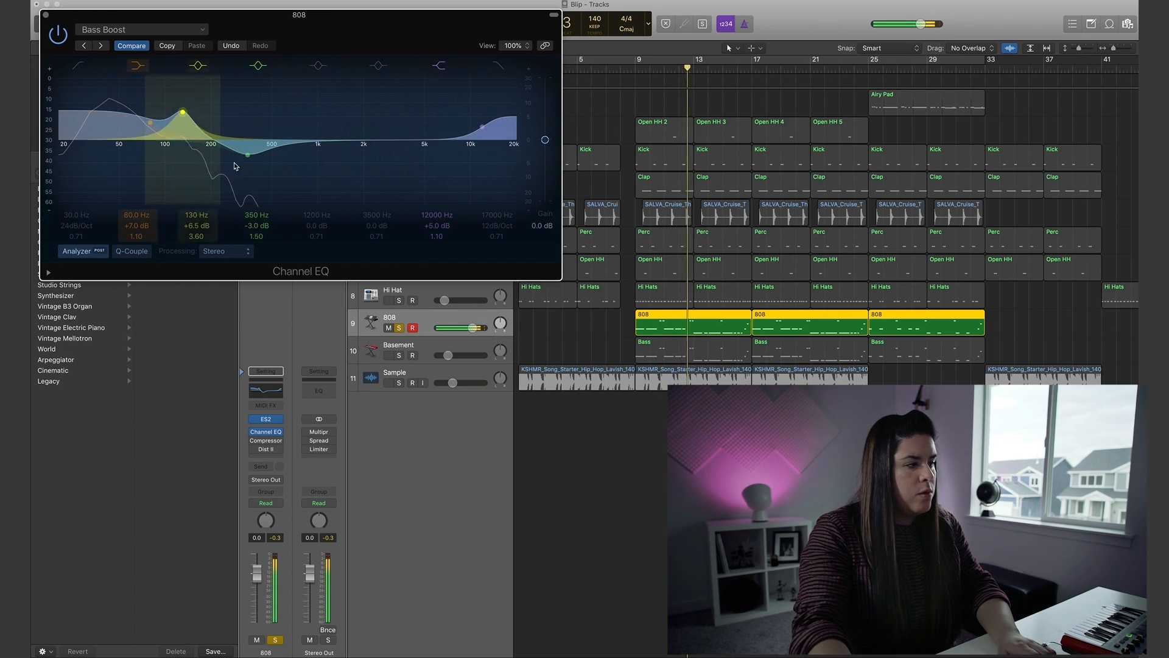
pyautogui.moveTo(474, 330); pyautogui.dragTo(458, 329)
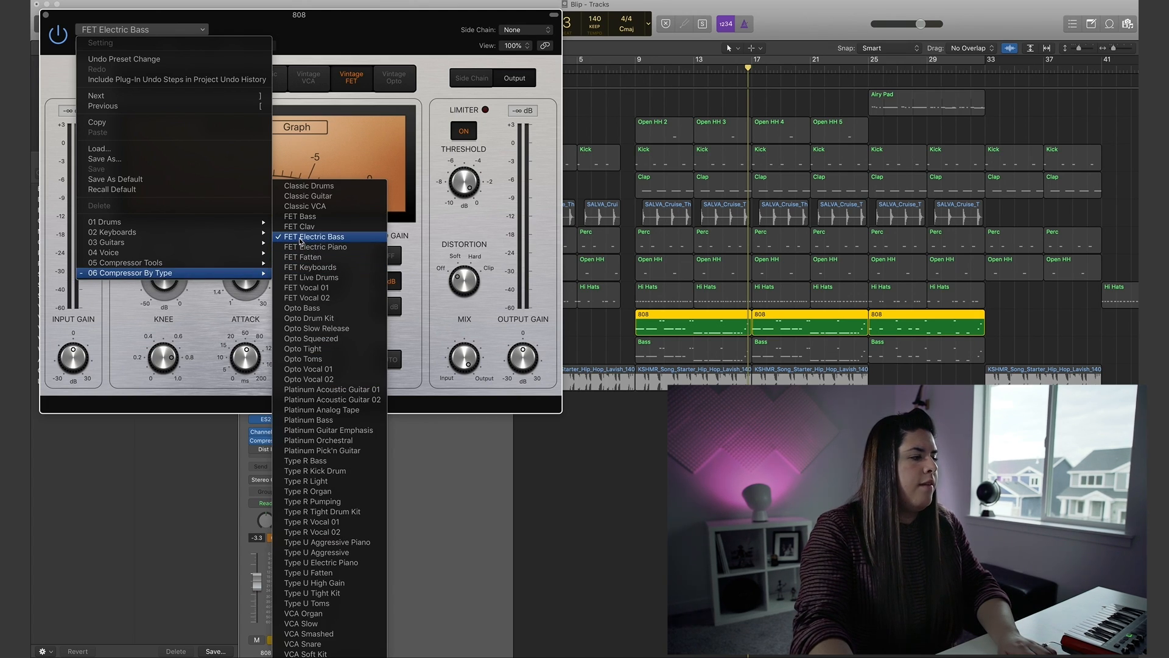
# - Use the FET Electric Bass preset in the 808's Compressor and lower the volume to -10.6 dB while looping bars 9 to 17
pyautogui.click(419, 238)
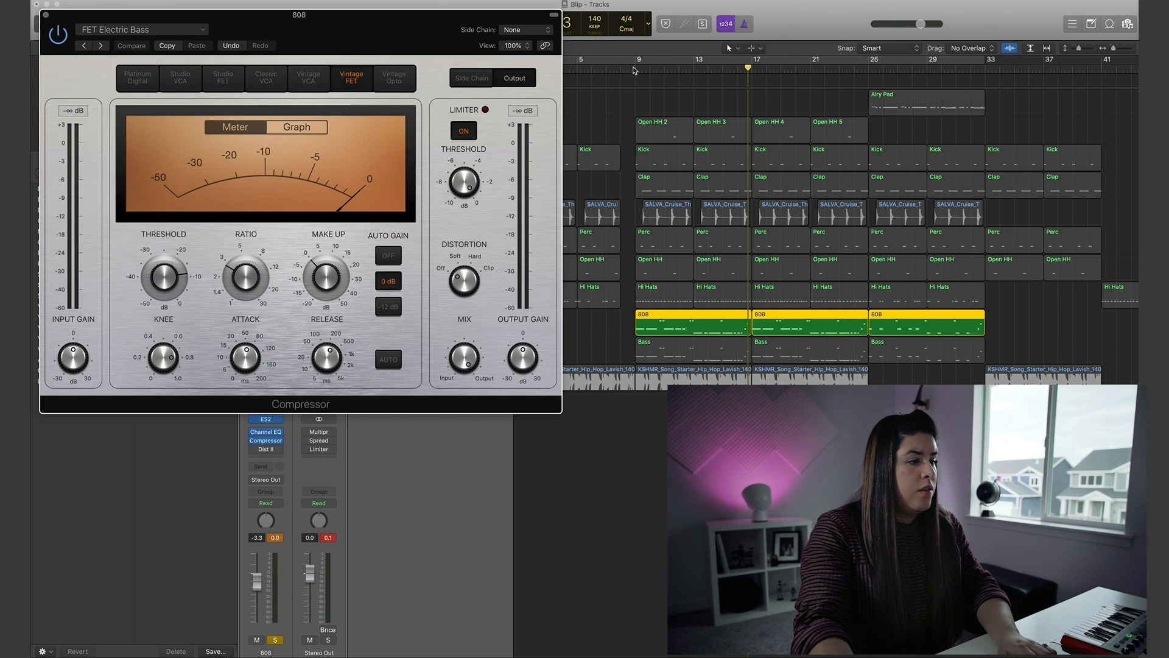
pyautogui.moveTo(429, 31); pyautogui.dragTo(1114, 405)
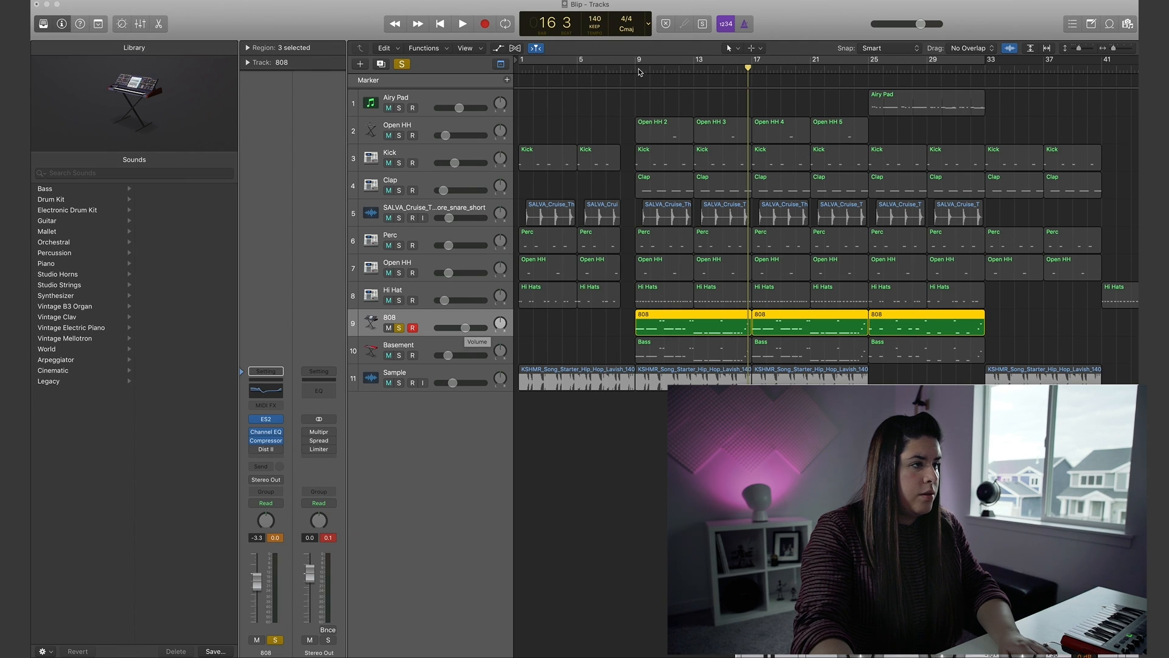
pyautogui.moveTo(640, 63); pyautogui.dragTo(751, 63)
pyautogui.press('space')
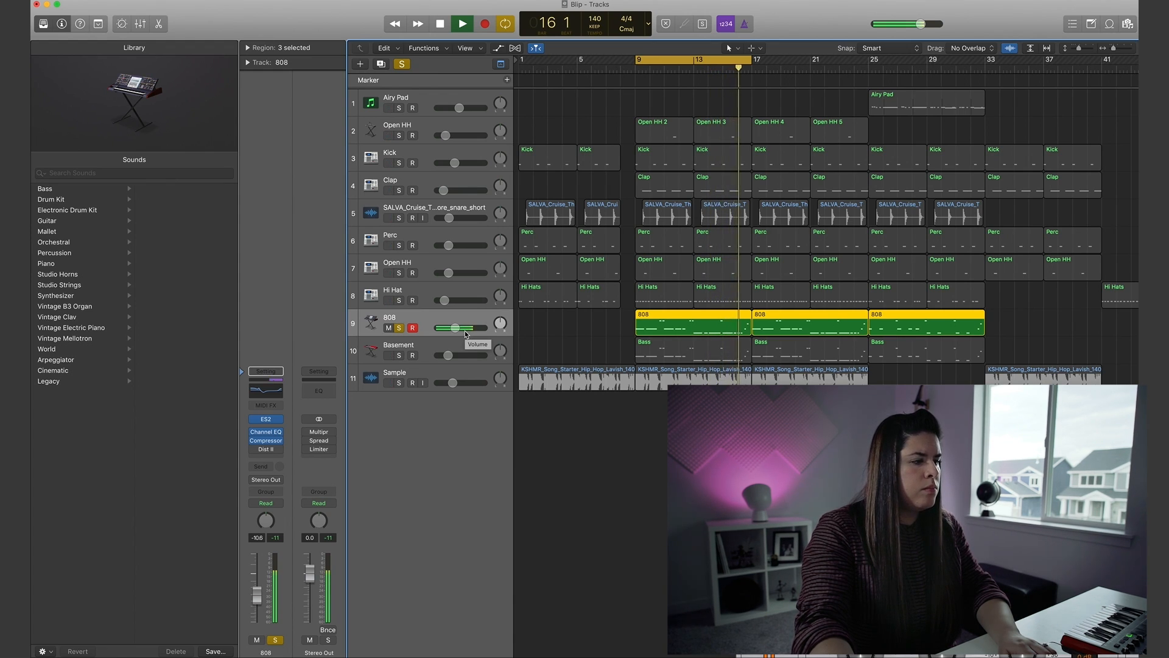
pyautogui.press('space')
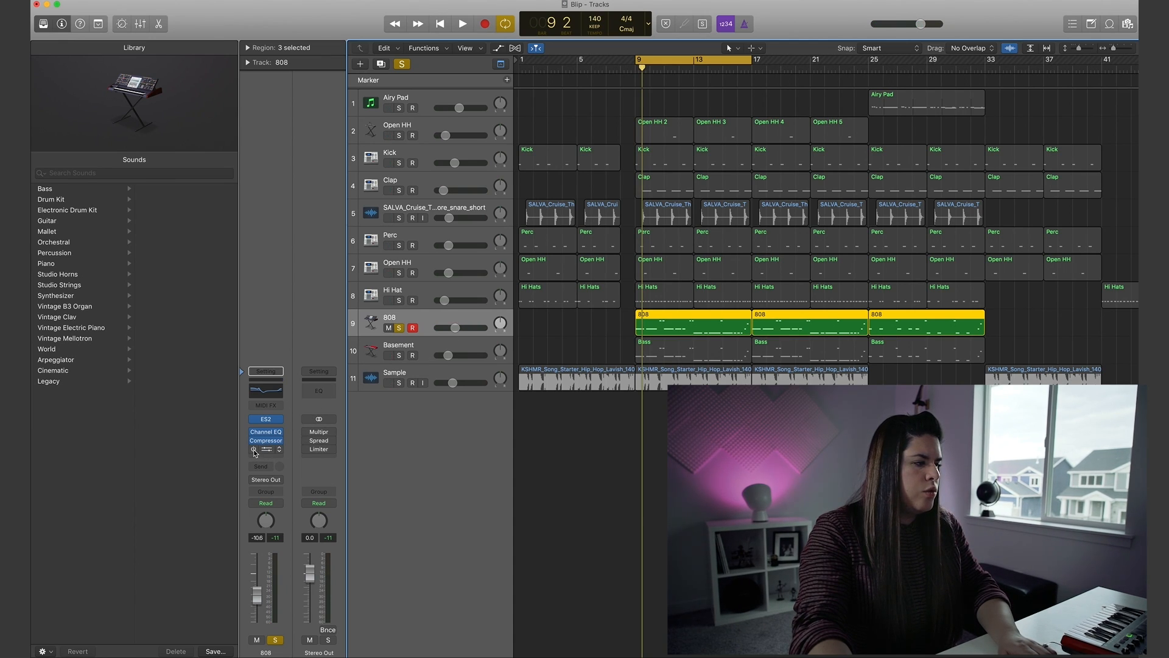
# - Enable the stereo Distortion II plug-in on the 808 with its User Default setting and audition it in the loop
pyautogui.click(280, 451)
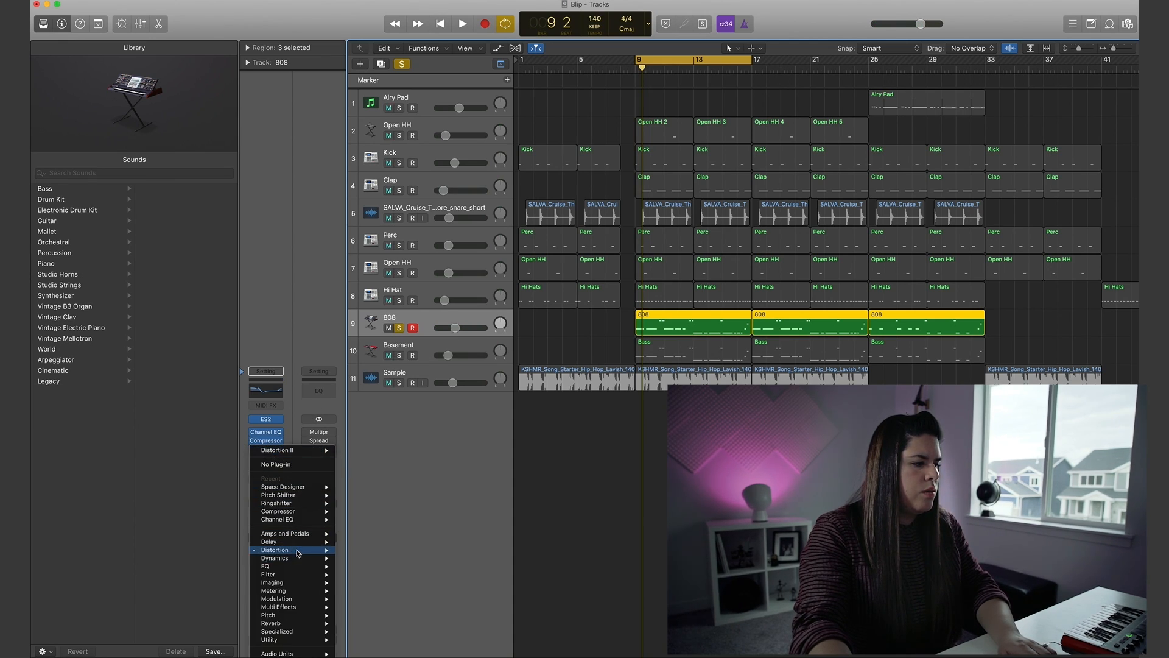
pyautogui.moveTo(305, 552)
pyautogui.moveTo(366, 576)
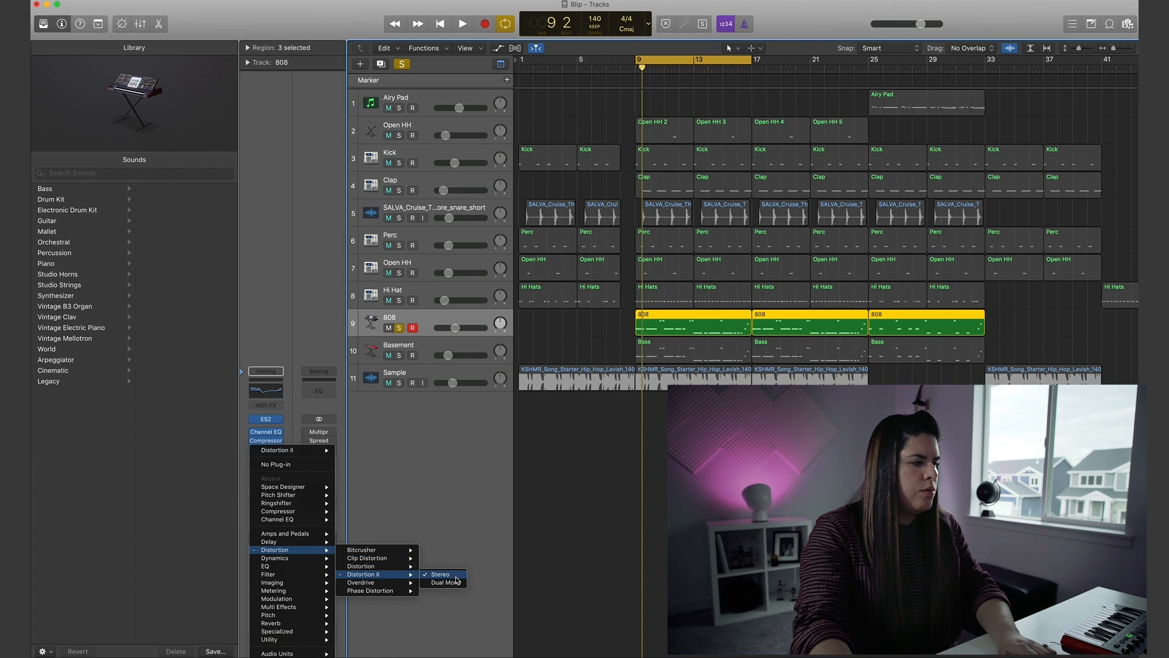
pyautogui.click(399, 452)
pyautogui.click(276, 450)
pyautogui.click(266, 451)
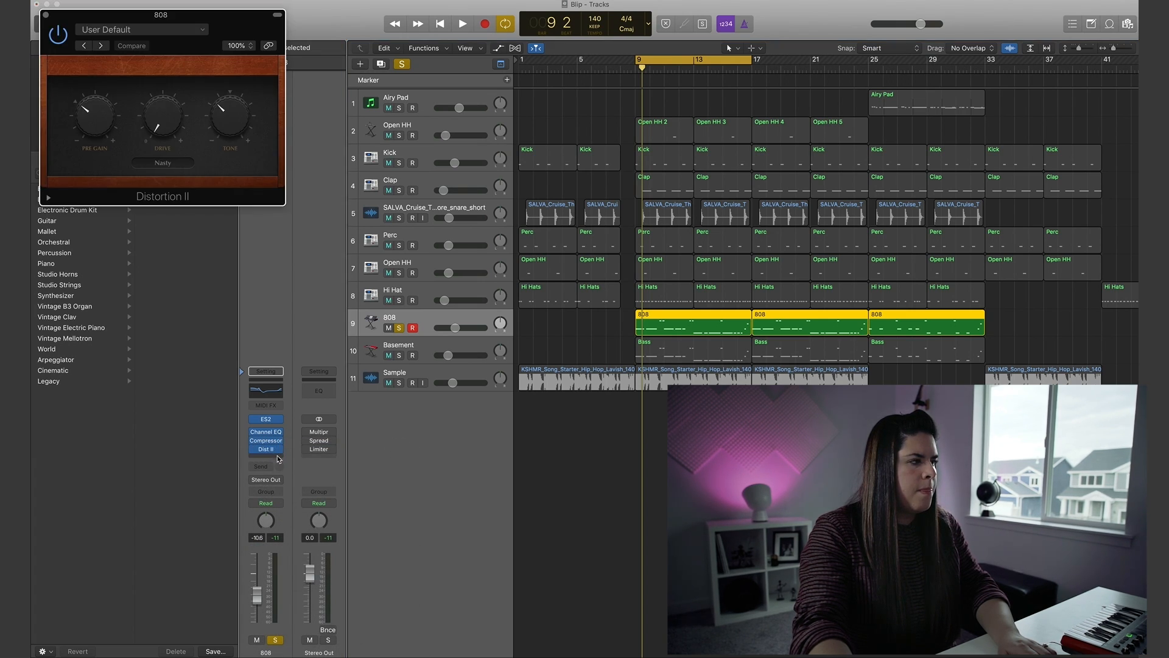
pyautogui.moveTo(119, 19); pyautogui.dragTo(171, 110)
pyautogui.press('space')
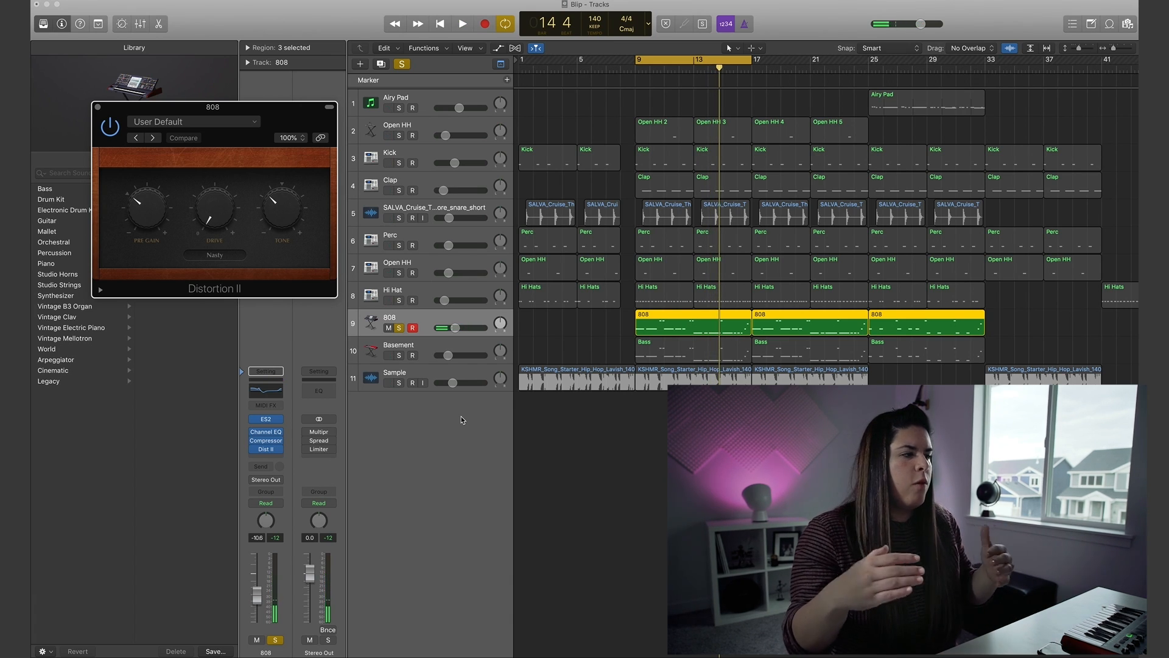
pyautogui.click(98, 107)
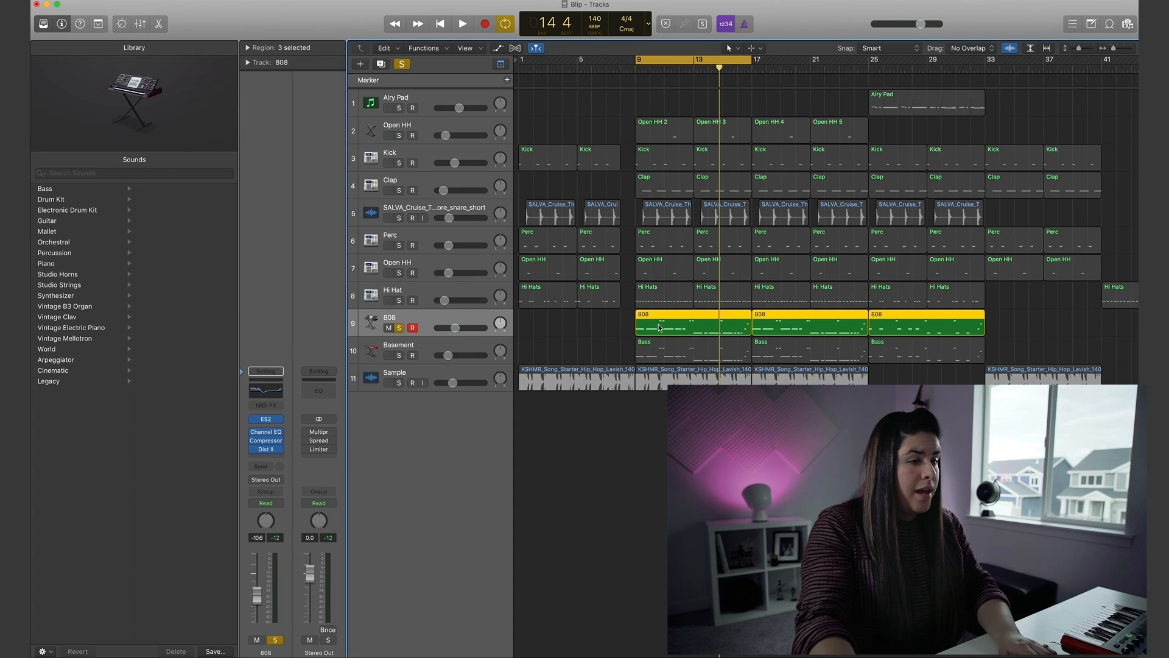
# - Unsolo the 808, lower its volume to -16.4 dB and play it with the other tracks
pyautogui.click(399, 328)
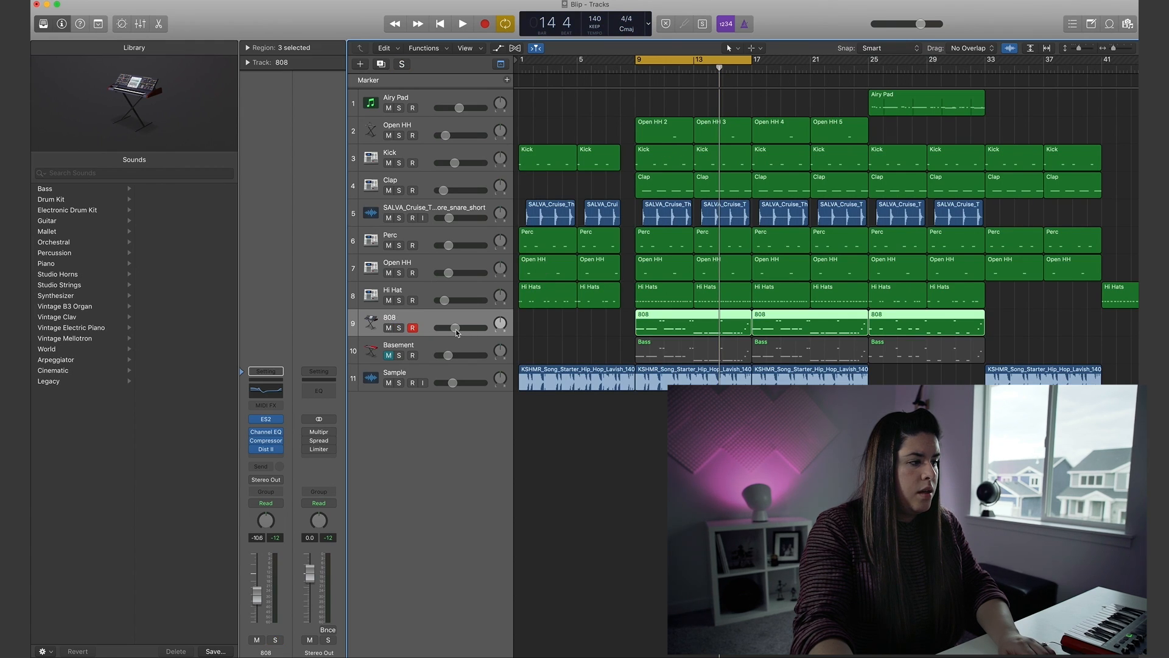
pyautogui.moveTo(456, 329); pyautogui.dragTo(451, 329)
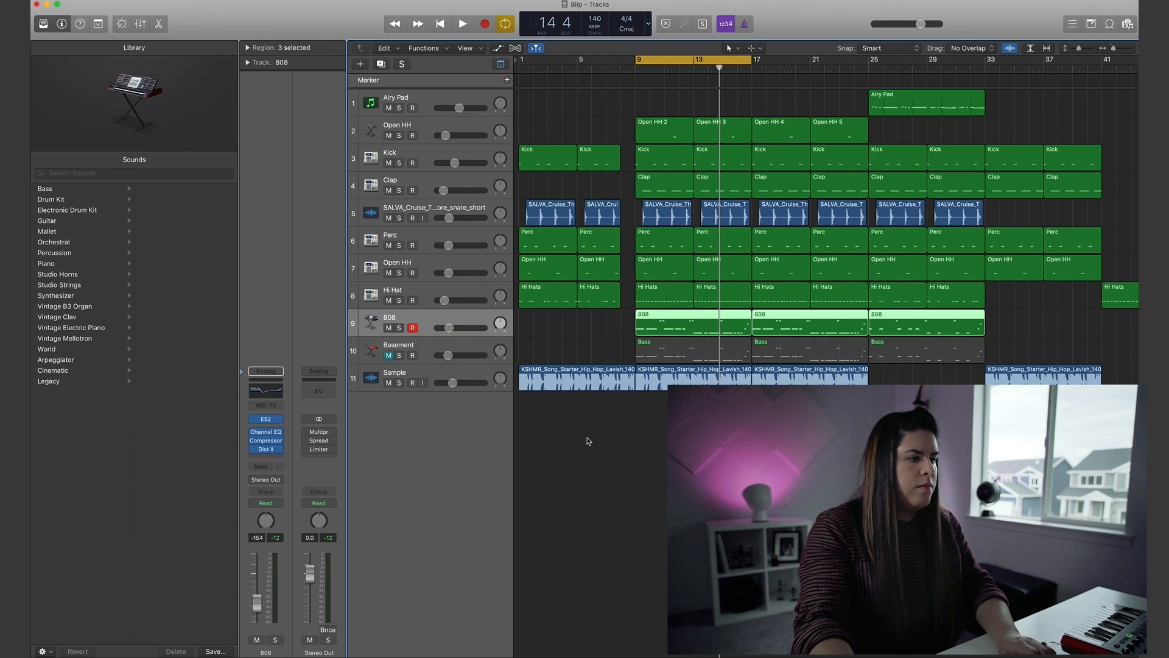
pyautogui.press('space')
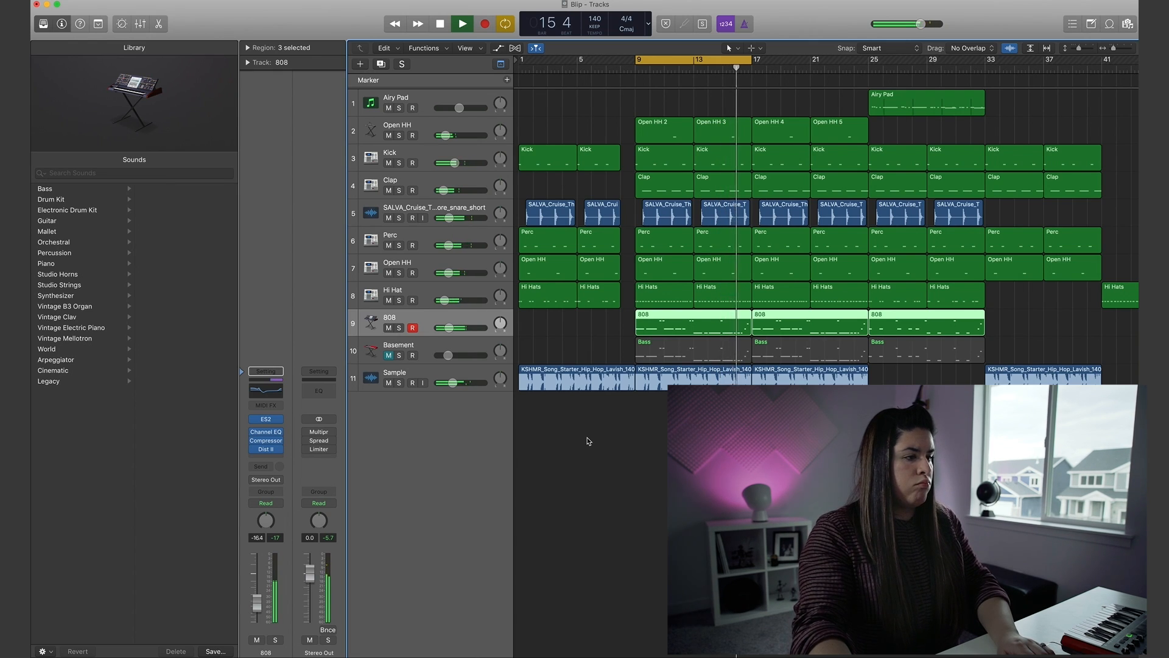
pyautogui.press('space')
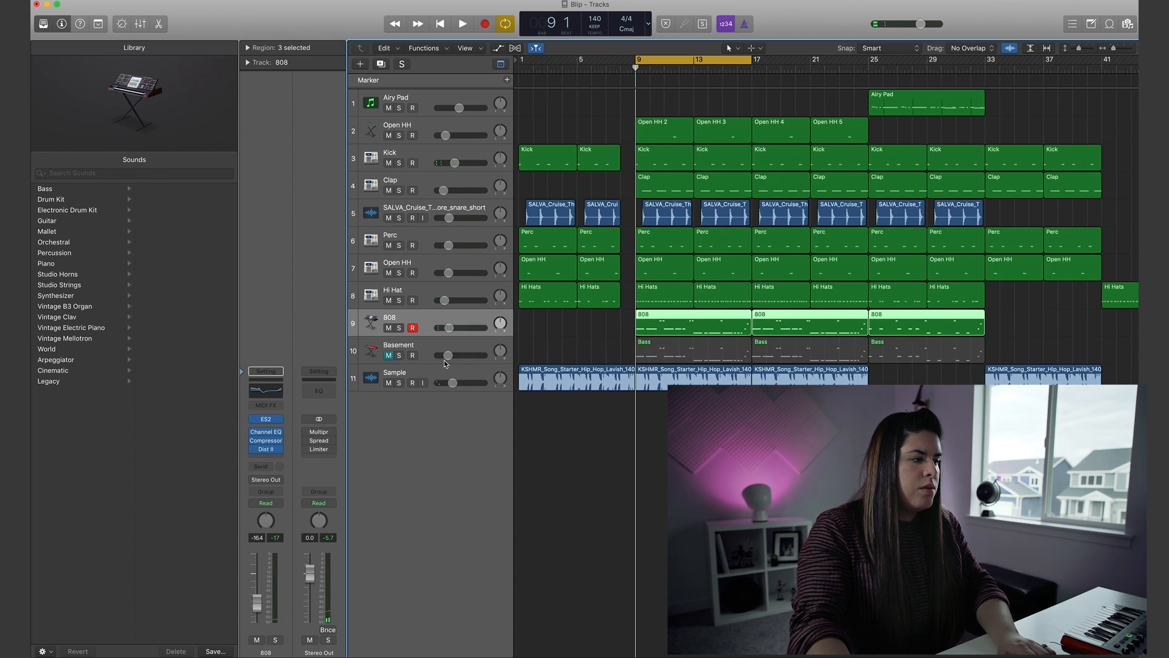
# - Unmute and solo the Basement bass track and select it
pyautogui.click(389, 355)
pyautogui.click(399, 355)
pyautogui.click(425, 349)
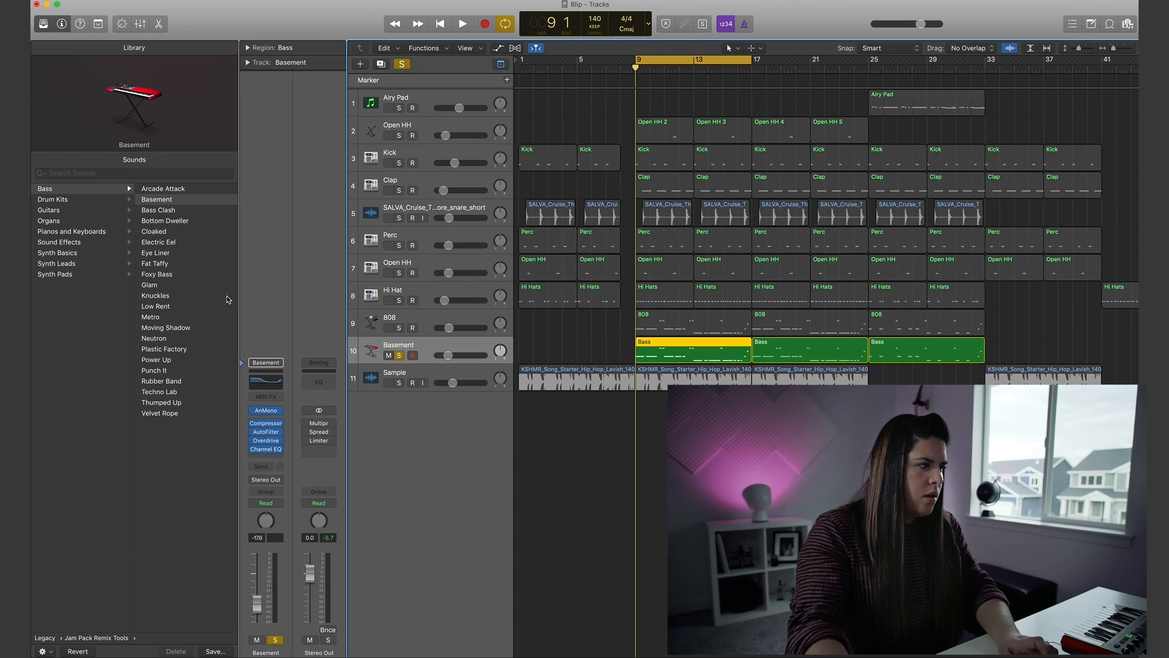
# - Trace the Basement patch in the Library through Legacy, Jam Pack Remix Tools and Bass
pyautogui.click(74, 382)
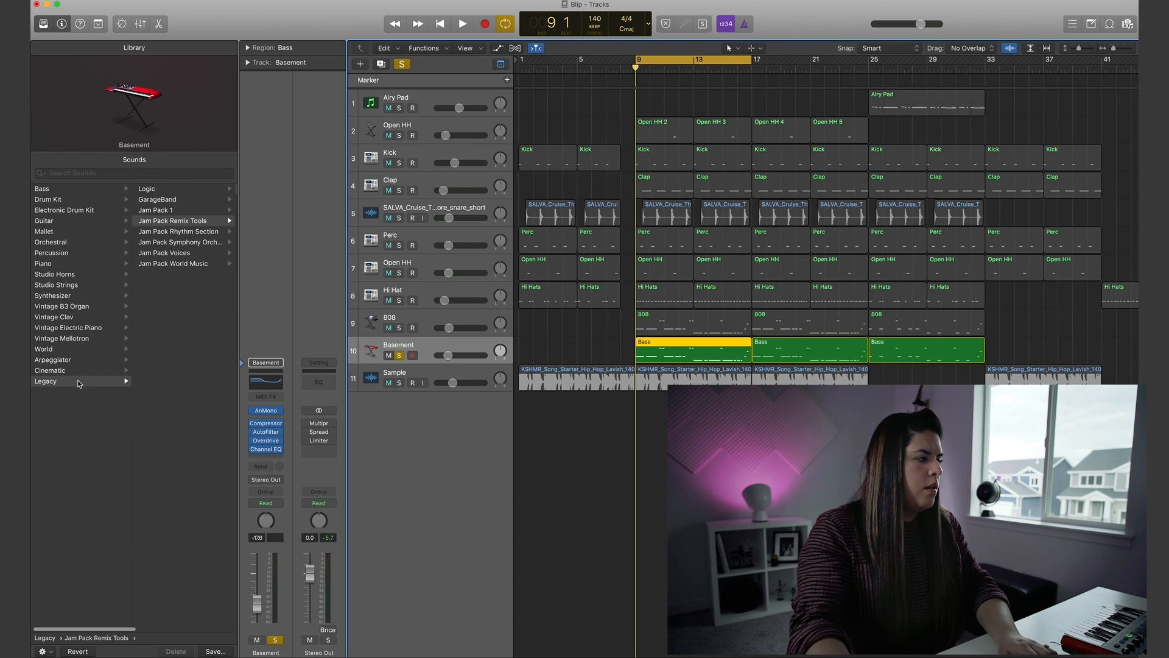
pyautogui.click(163, 222)
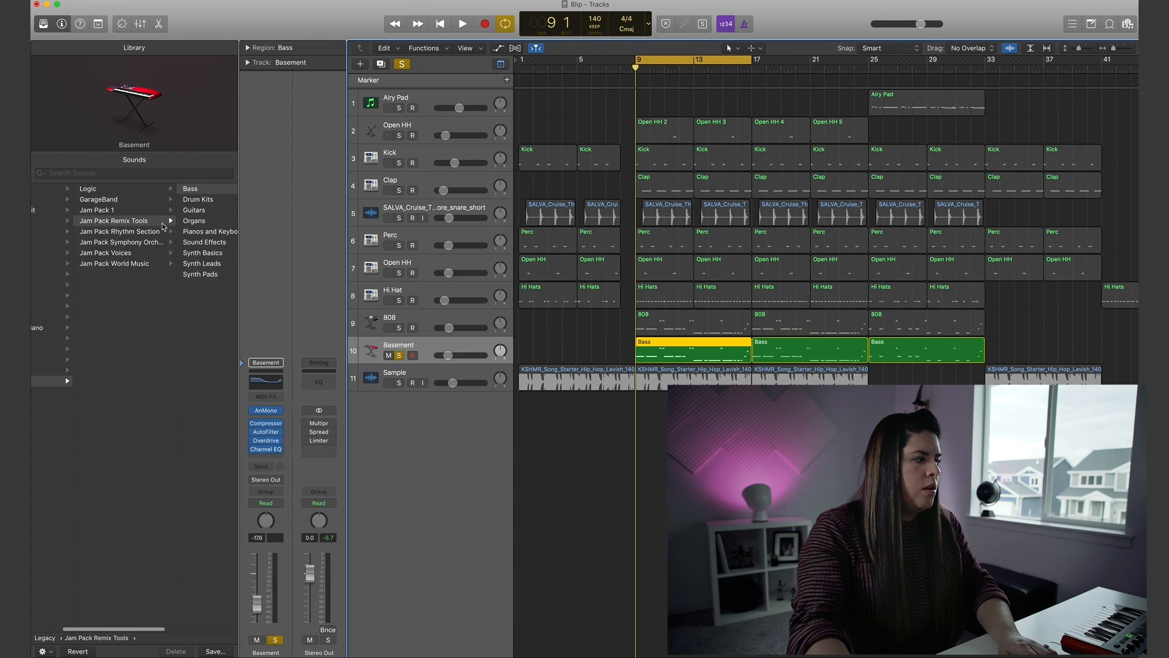
pyautogui.click(147, 190)
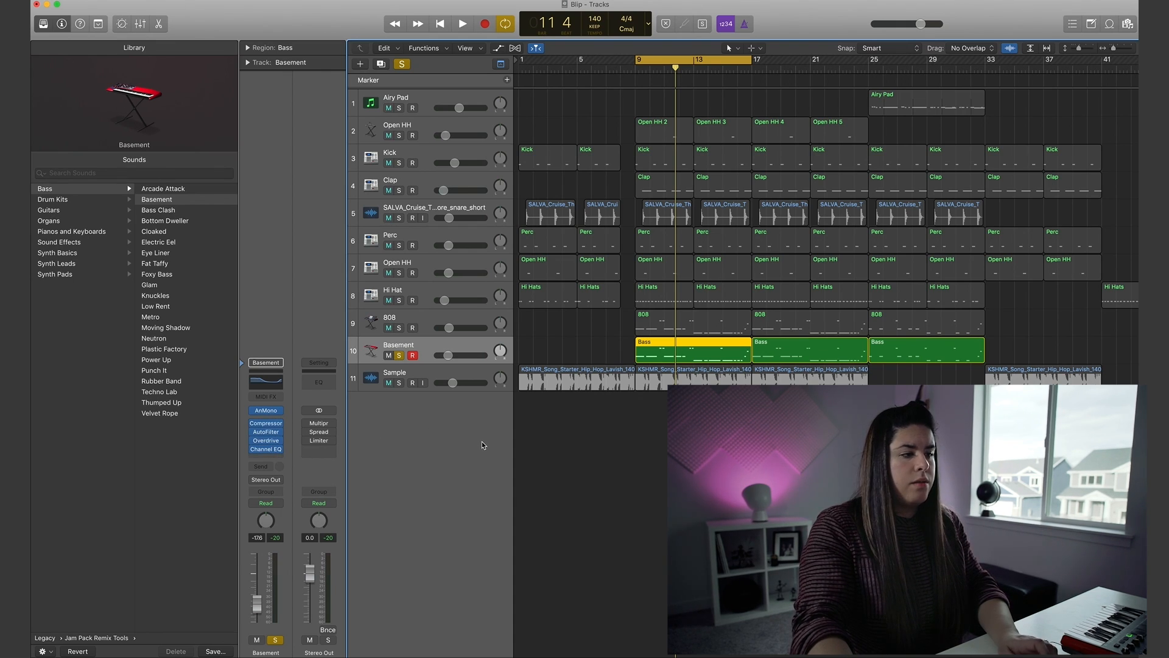
# - Play the soloed Basement bass and solo the 808 as well to hear both basses together
pyautogui.press('space')
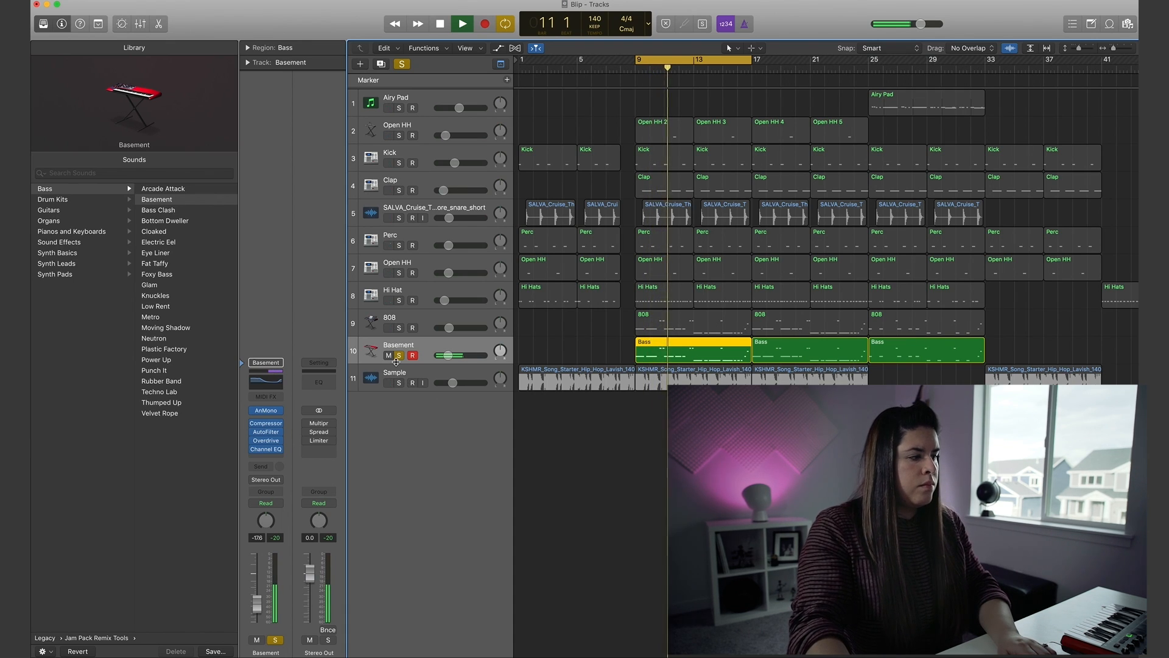
pyautogui.click(400, 329)
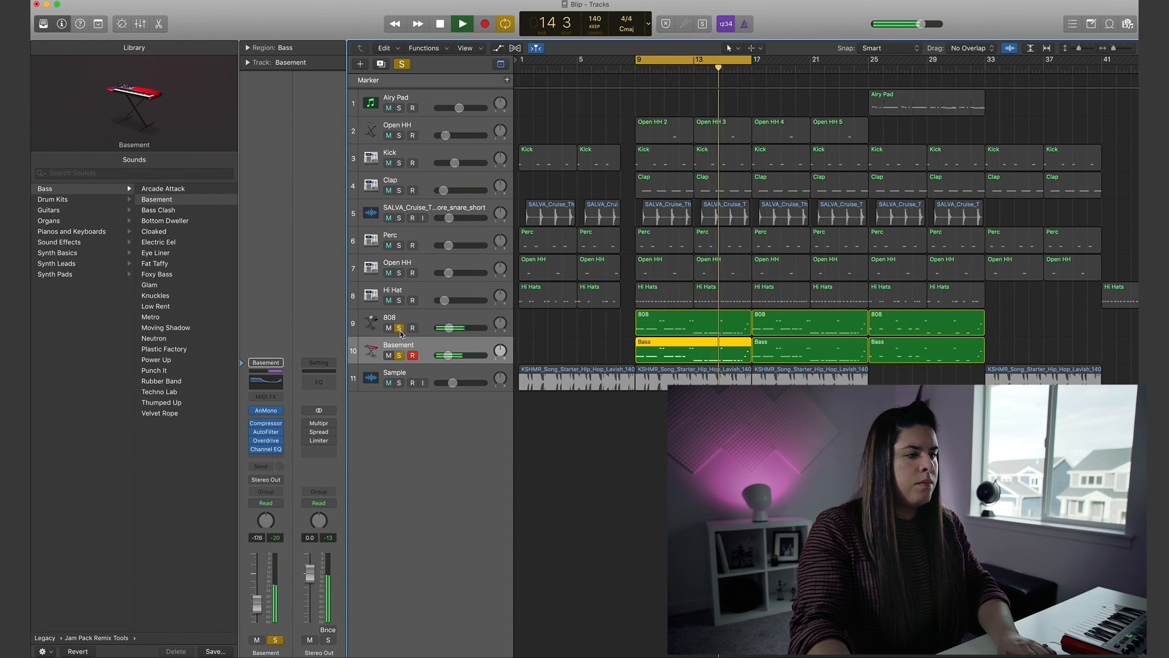
# - Set the cycle range to bars 17 to 33 and play the full mix with all solos off
pyautogui.moveTo(693, 59); pyautogui.dragTo(925, 61)
pyautogui.press('space')
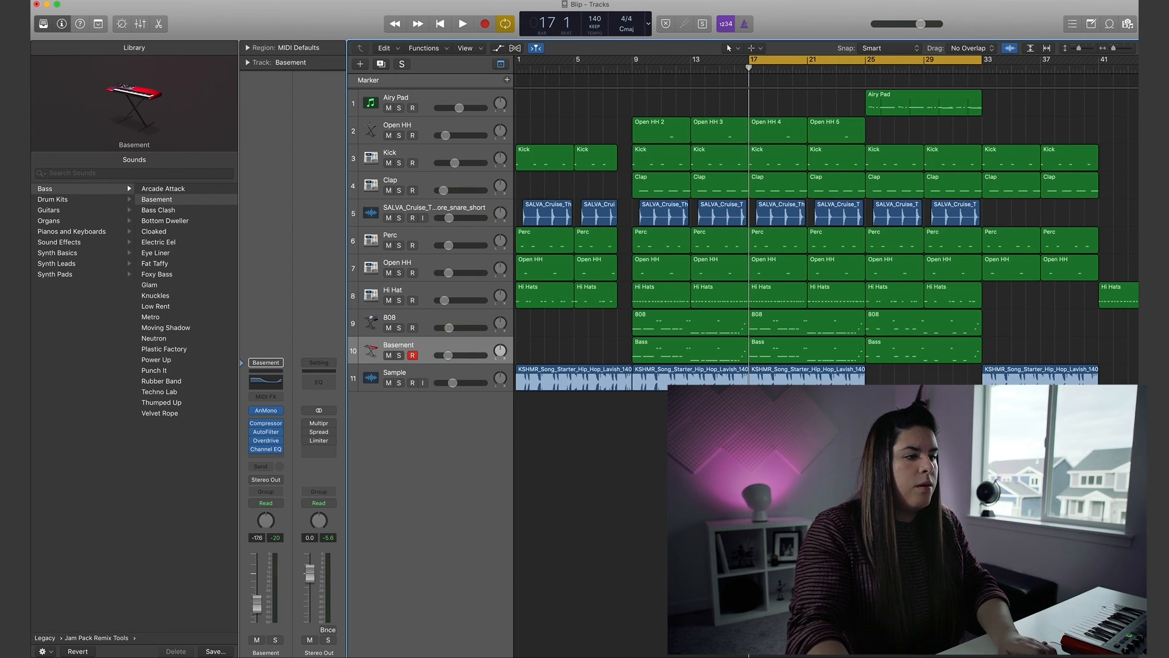
pyautogui.press('space')
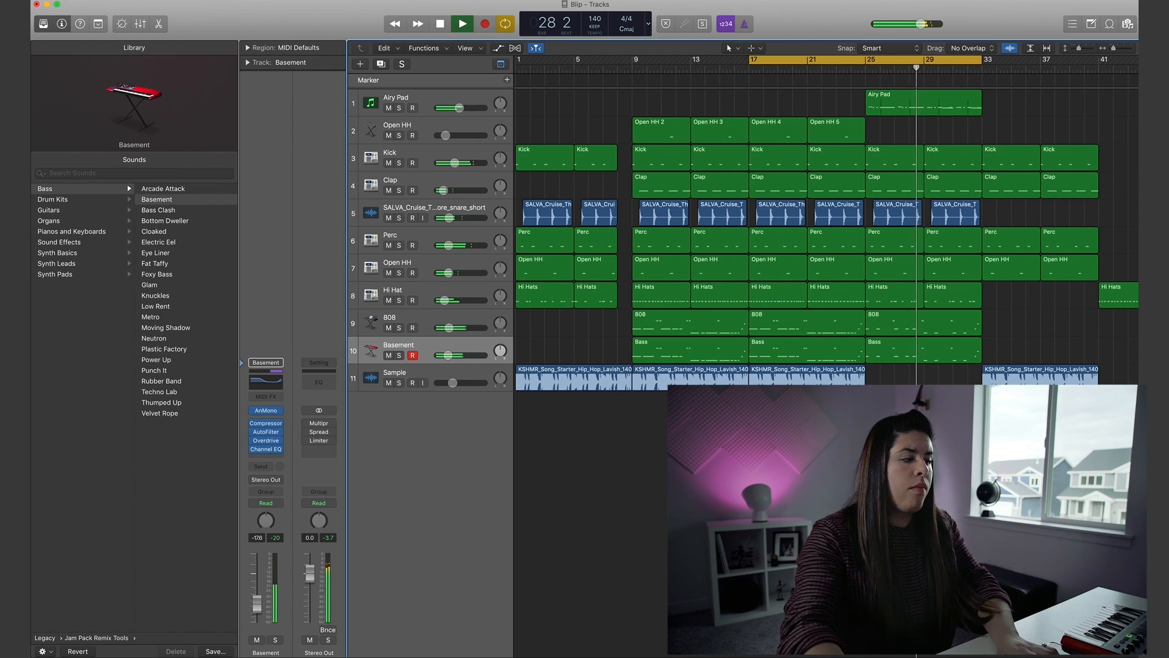
pyautogui.press('space')
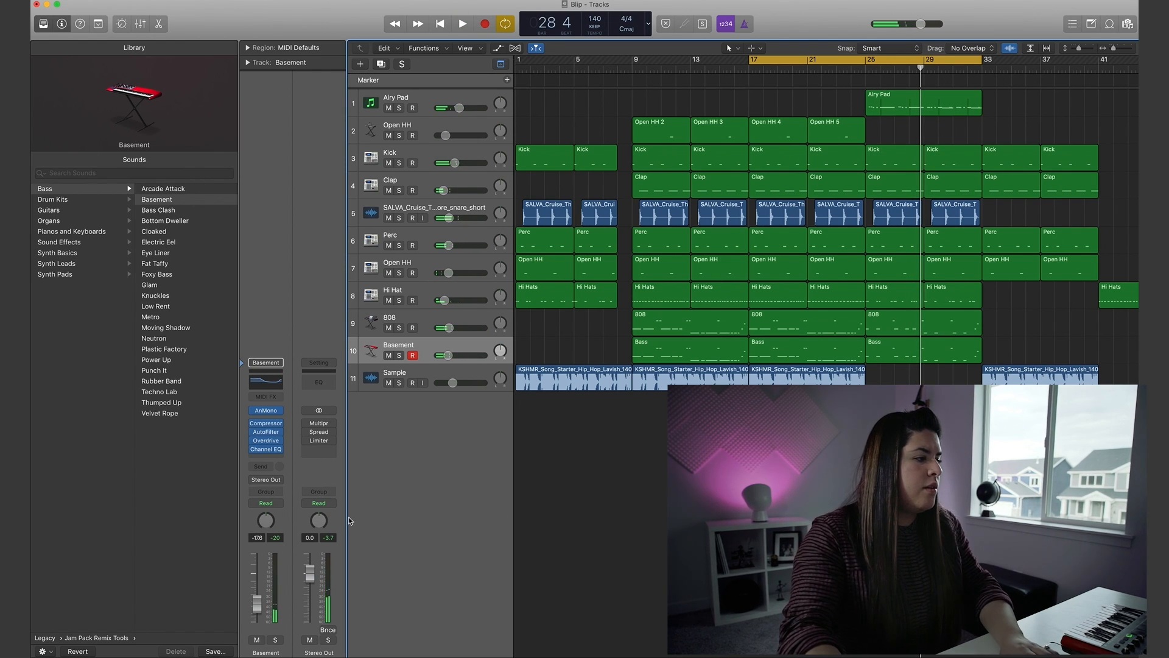
# - Switch on the bypassed Multipressor and Stereo Spread on the Stereo Out channel, viewing and closing each plug-in's settings
pyautogui.click(319, 425)
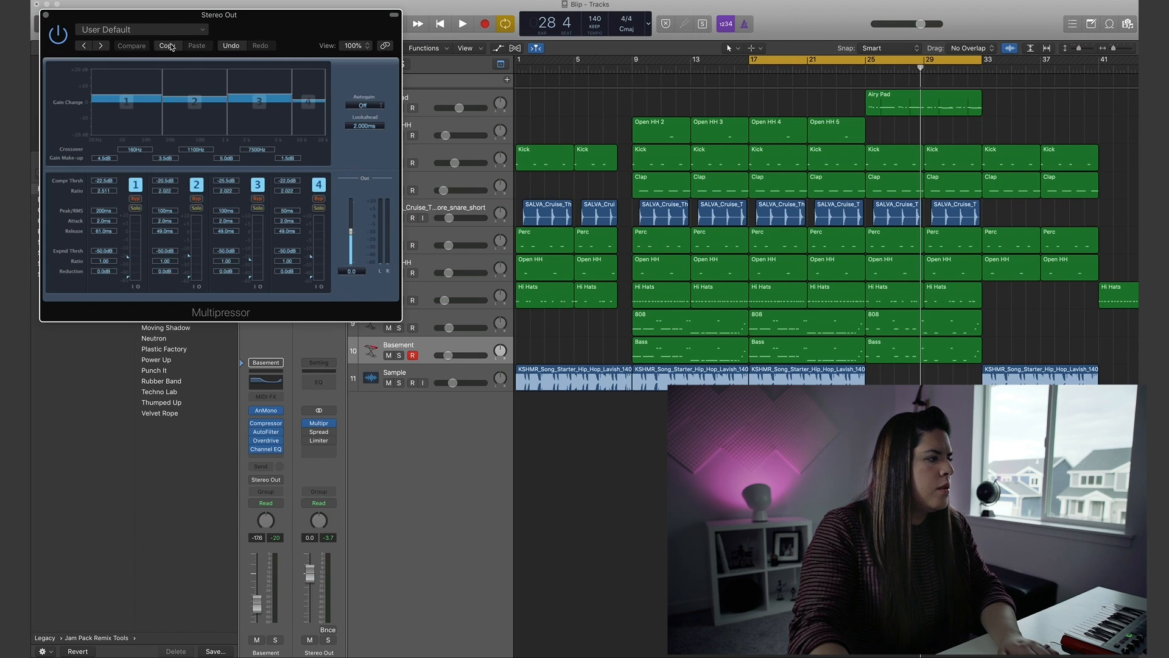
pyautogui.moveTo(182, 15); pyautogui.dragTo(238, 43)
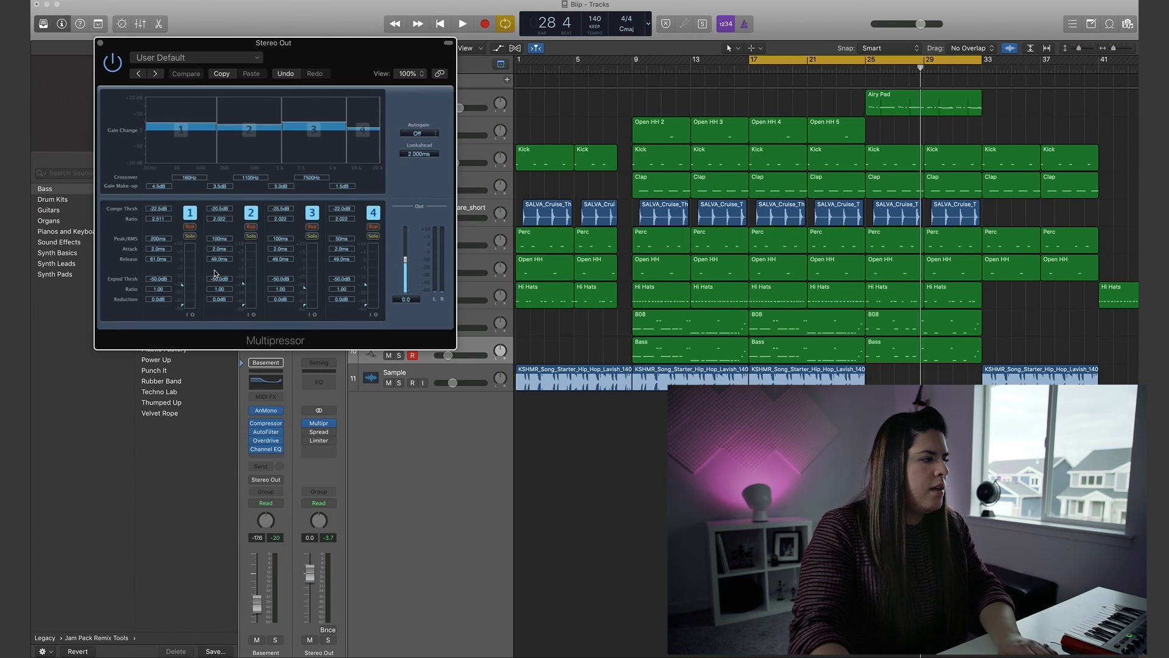
pyautogui.click(101, 45)
pyautogui.click(319, 432)
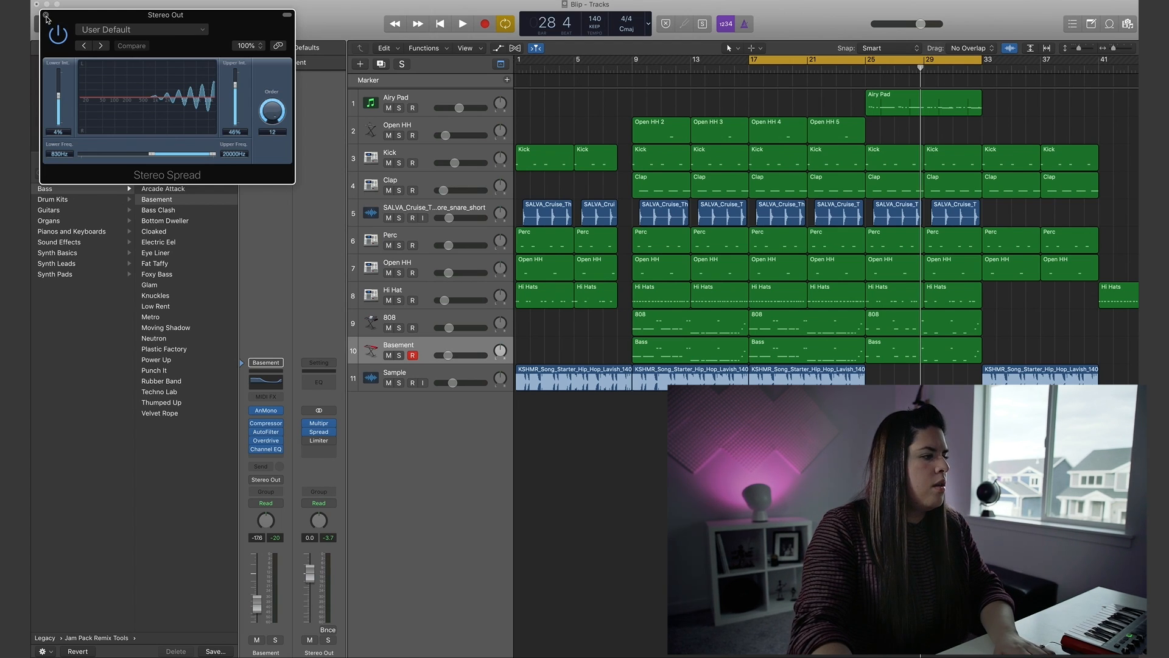
pyautogui.click(46, 15)
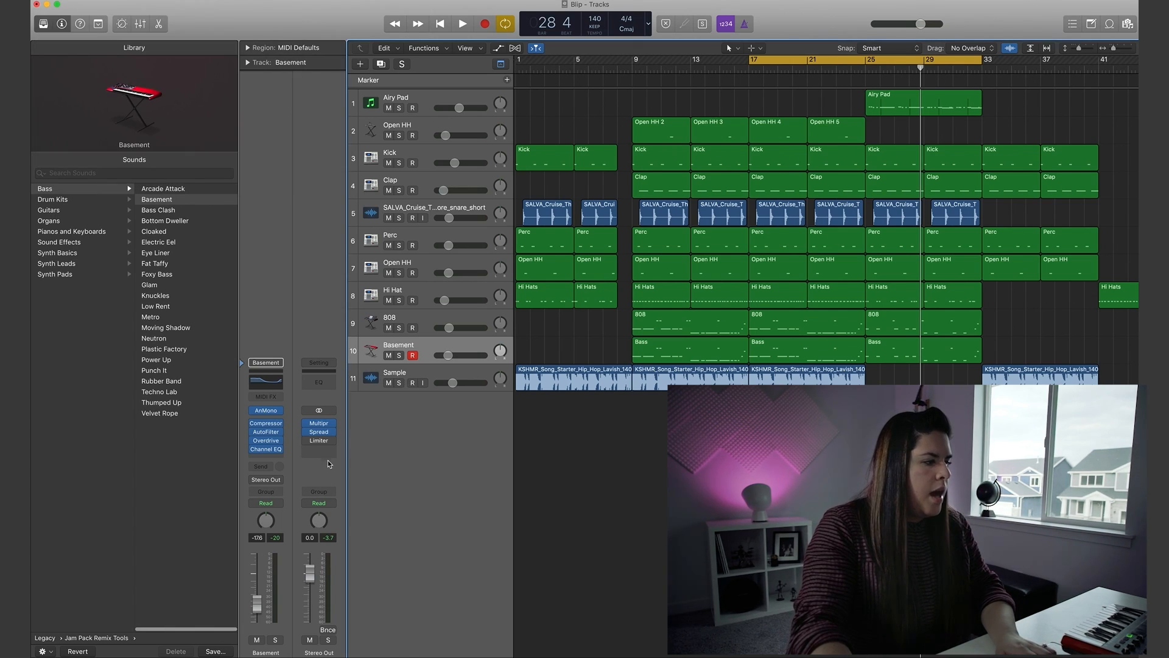
# - Switch on the bypassed Limiter on the Stereo Out channel, close its settings and play the full mix from bar 17
pyautogui.click(316, 442)
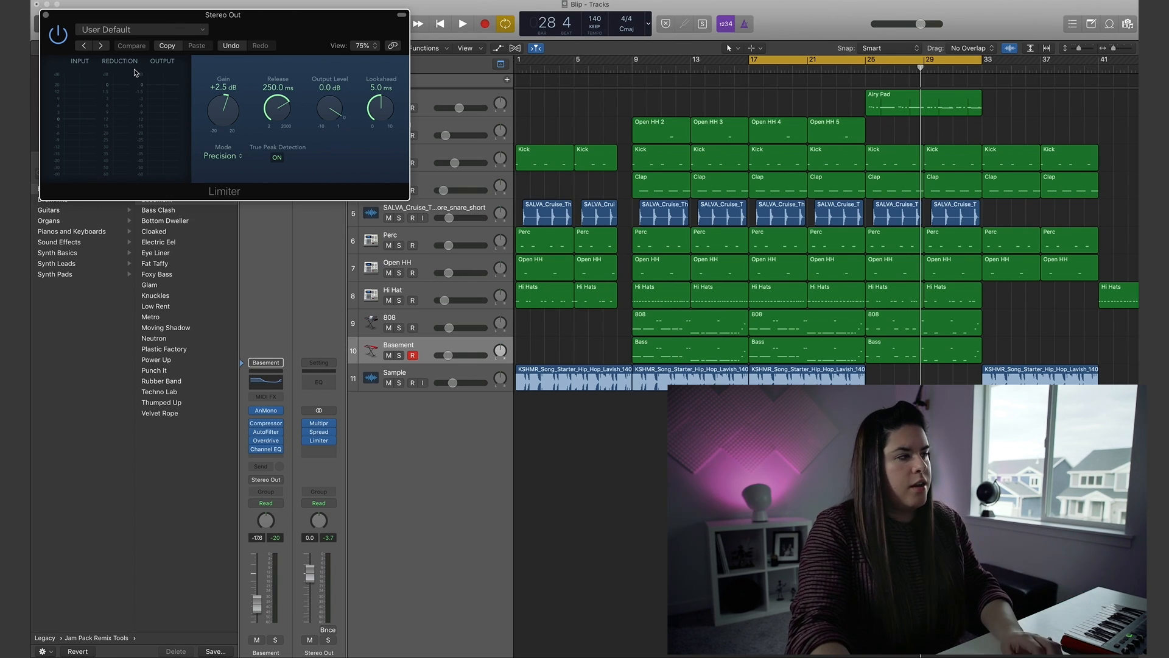
pyautogui.click(45, 16)
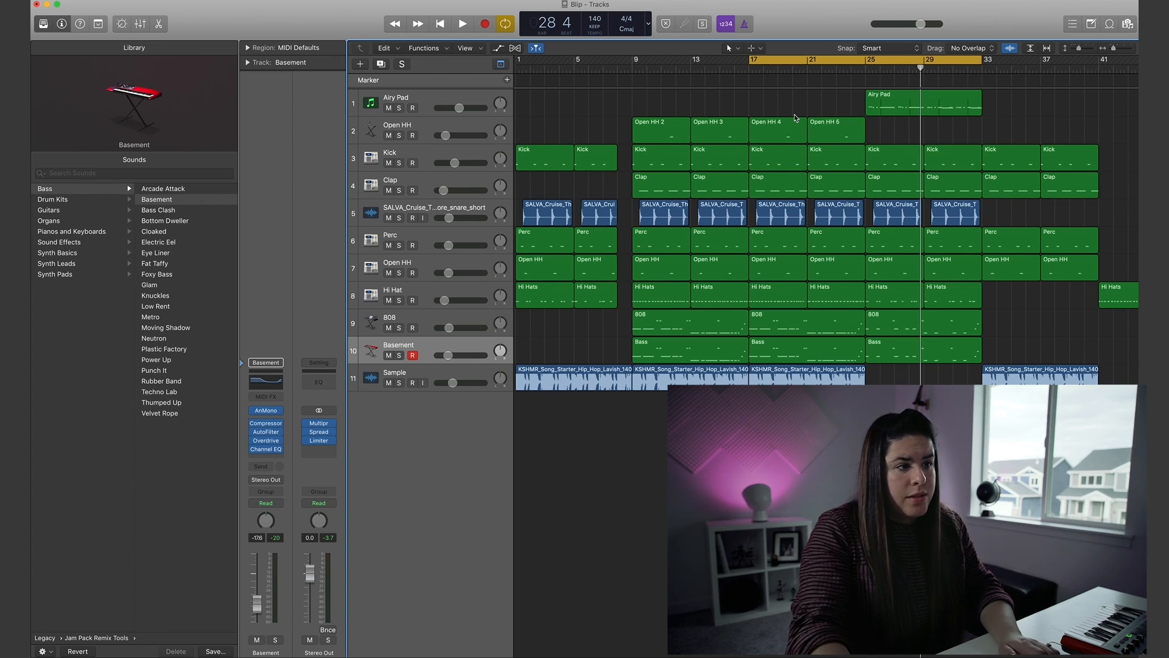
pyautogui.press('space')
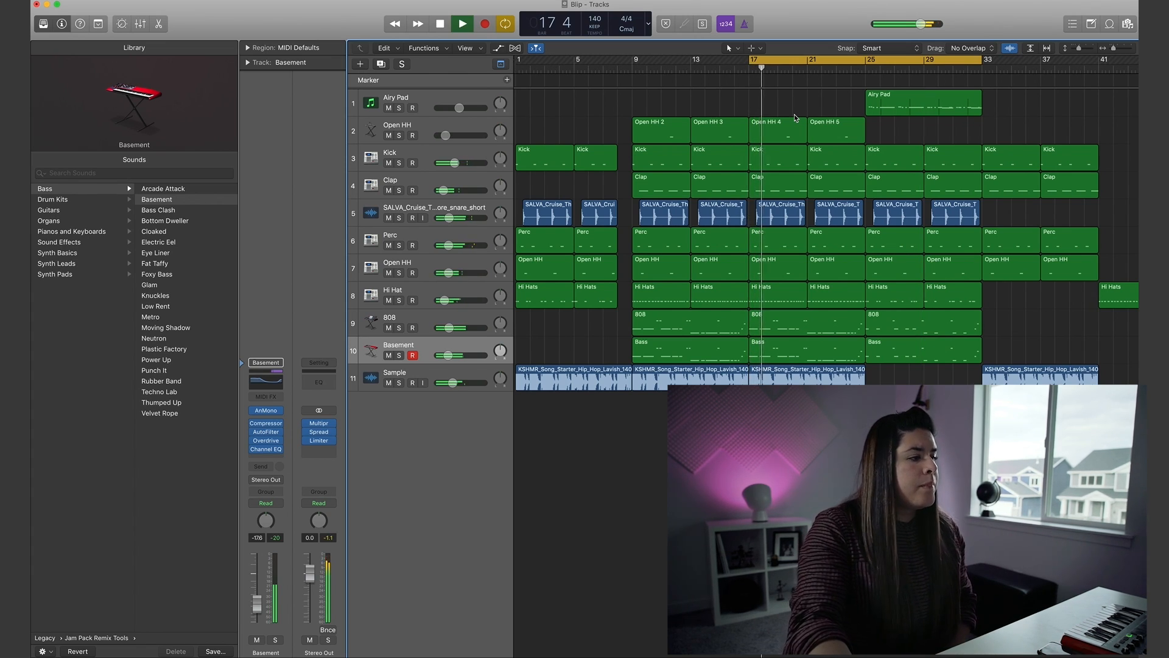